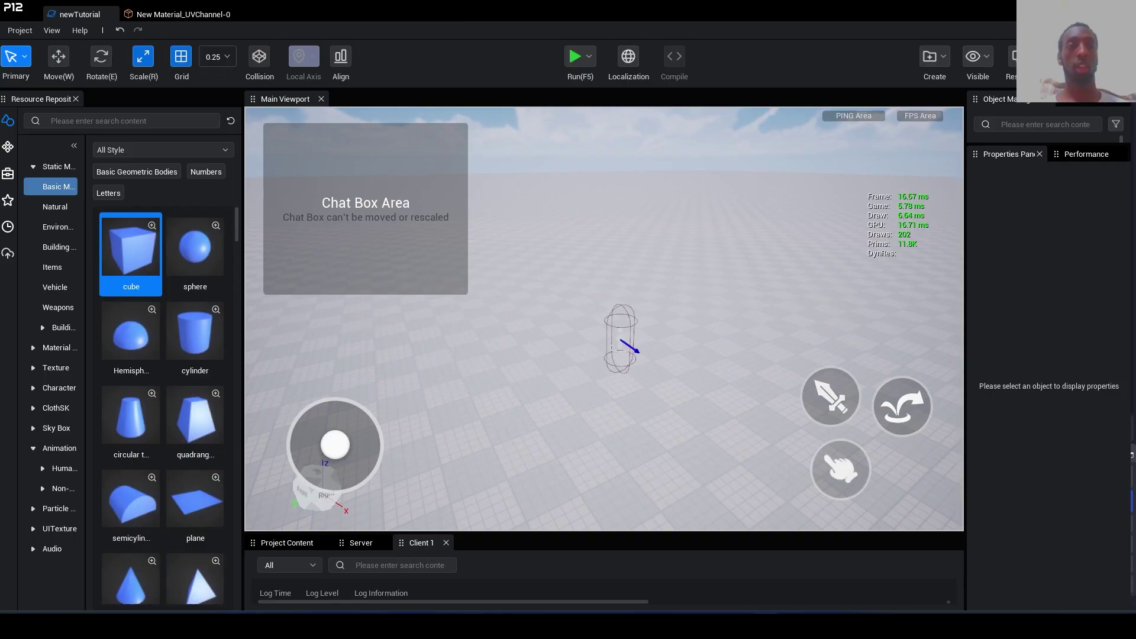
Select the sphere tile under Static Mesh > Basic Models in the Resource Repository.
{"action": "left_click", "coordinate": [206, 258]}
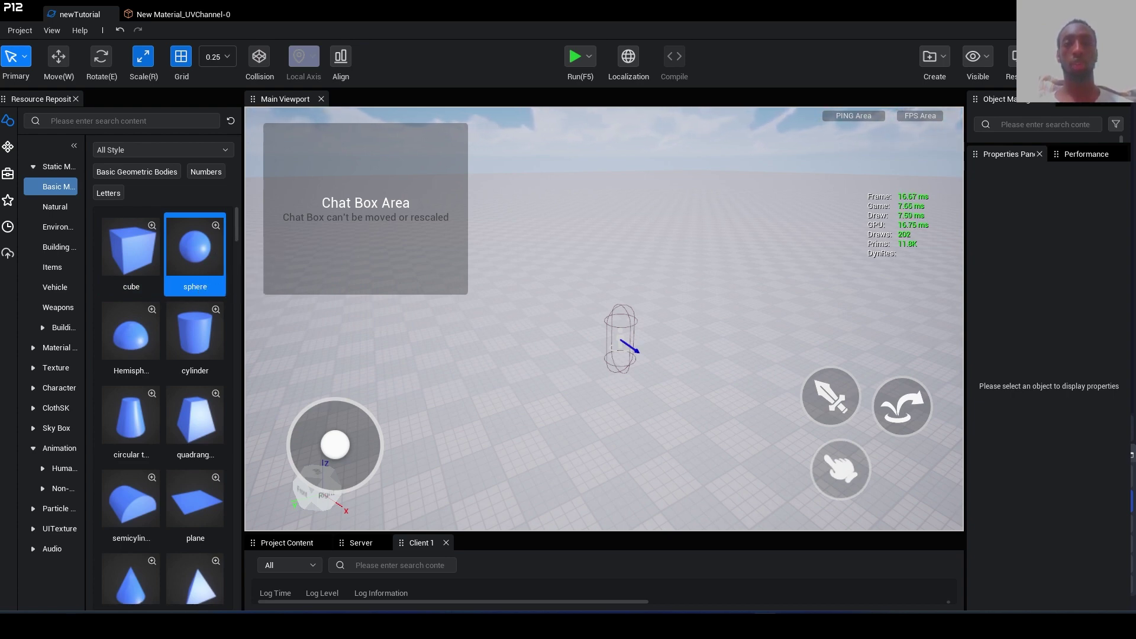
Place the sphere in the Main Viewport, frame it, and orbit to view it from above.
{"action": "left_click_drag", "start_coordinate": [195, 253], "coordinate": [729, 342]}
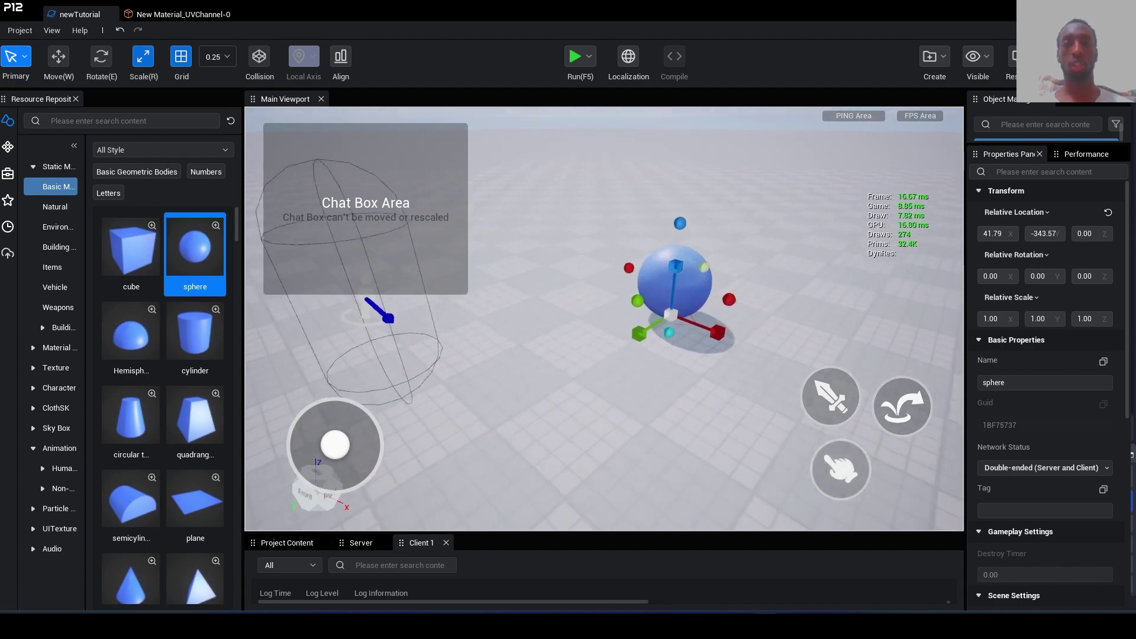
{"action": "right_click_drag", "start_coordinate": [604, 320], "coordinate": [674, 338]}
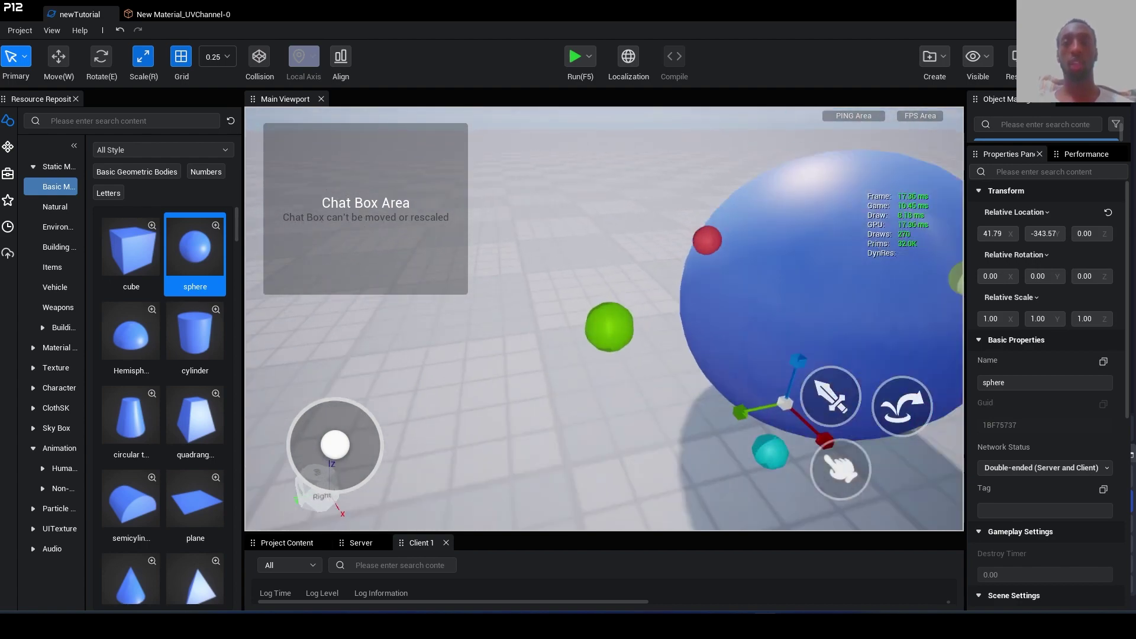
{"action": "key", "text": "f"}
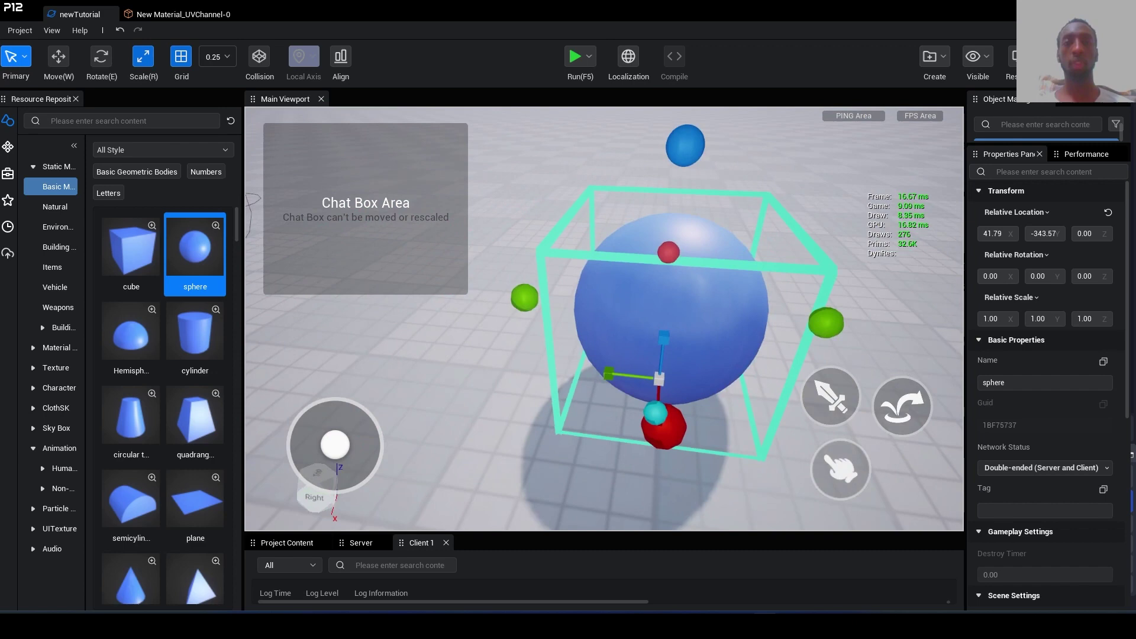
{"action": "mouse_move", "coordinate": [604, 320]}
{"action": "right_mouse_down"}
{"action": "mouse_move", "coordinate": [533, 329]}
{"action": "mouse_move", "coordinate": [621, 293]}
{"action": "right_mouse_up"}
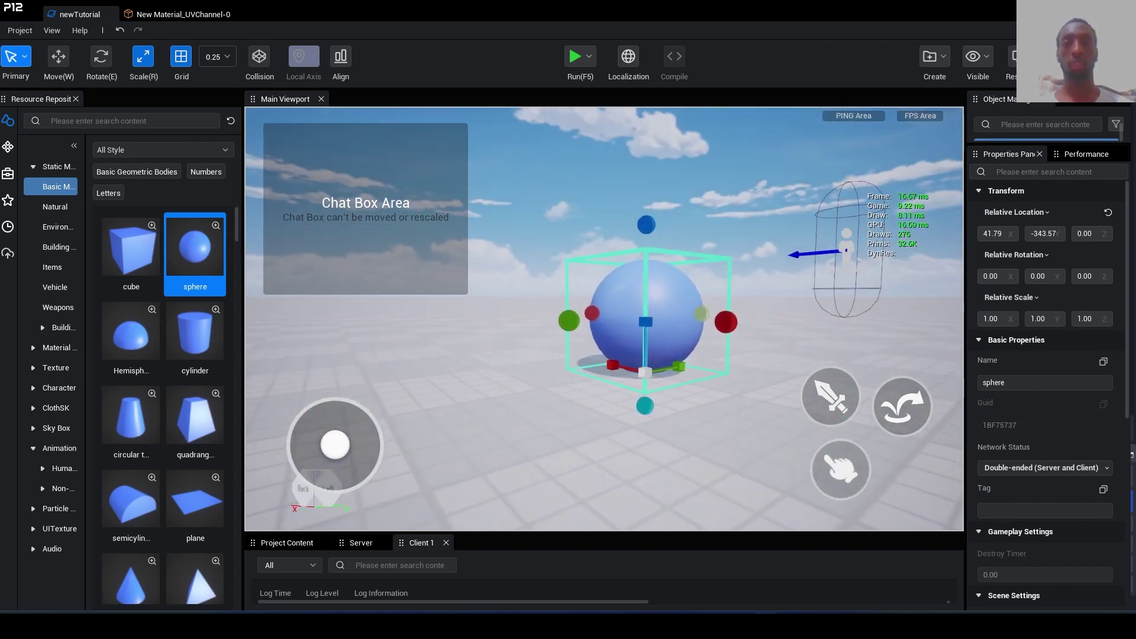
{"action": "scroll", "coordinate": [604, 320], "scroll_direction": "up", "scroll_amount": 3}
{"action": "scroll", "coordinate": [604, 320], "scroll_direction": "up", "scroll_amount": 3}
{"action": "scroll", "coordinate": [603, 320], "scroll_direction": "up", "scroll_amount": 2}
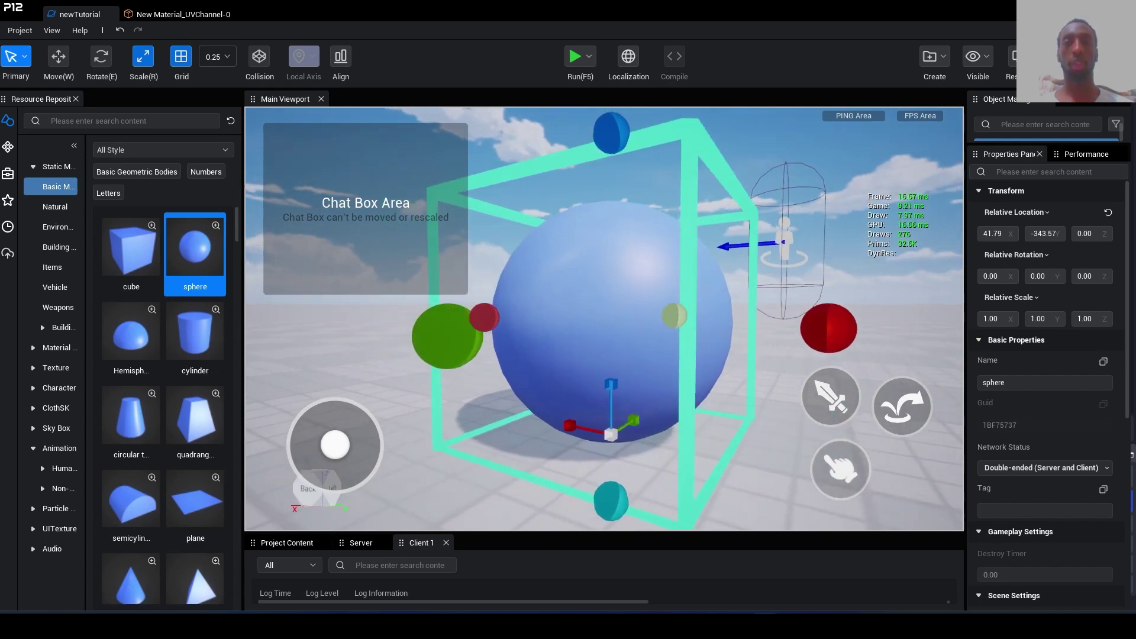
{"action": "right_click_drag", "start_coordinate": [604, 319], "coordinate": [674, 338]}
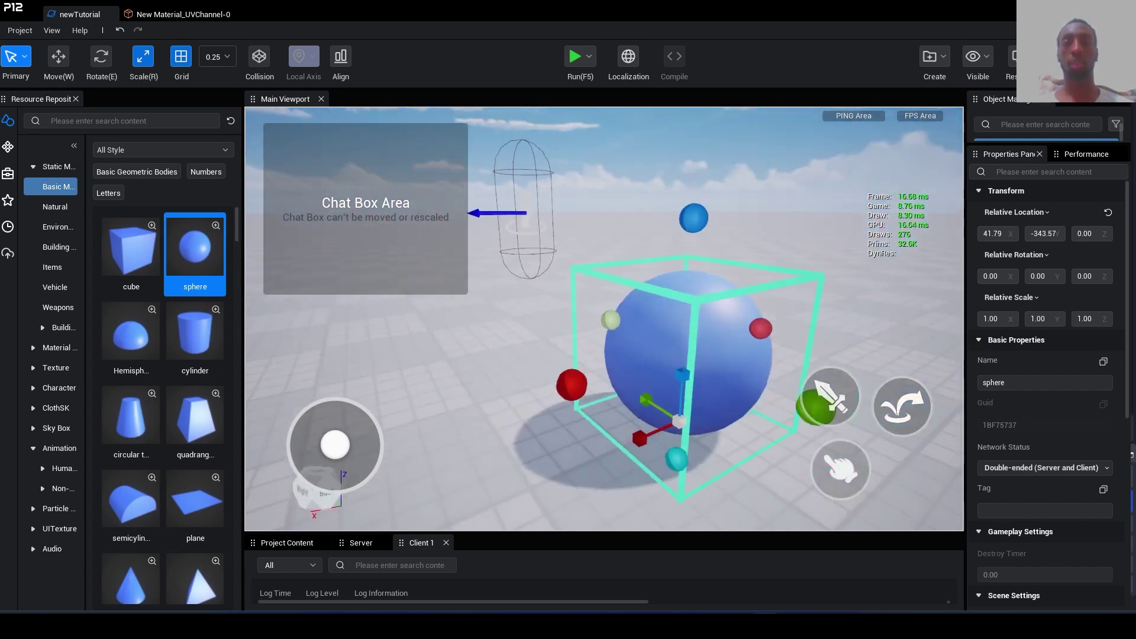
{"action": "right_click_drag", "start_coordinate": [605, 320], "coordinate": [604, 355]}
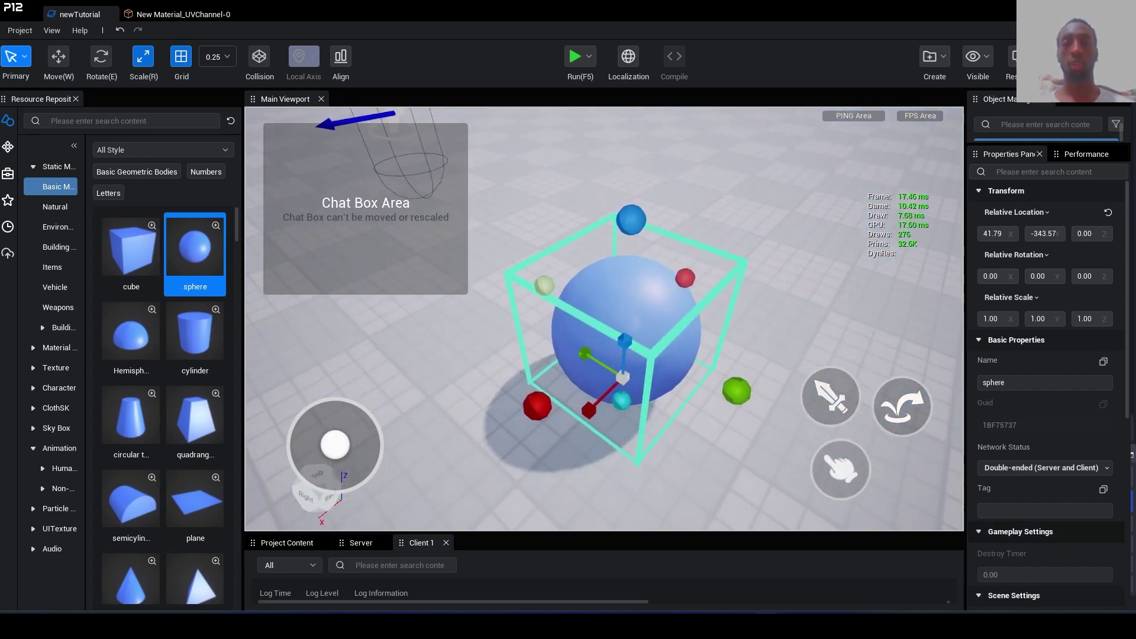
{"action": "scroll", "coordinate": [1047, 399], "scroll_direction": "down", "scroll_amount": 1}
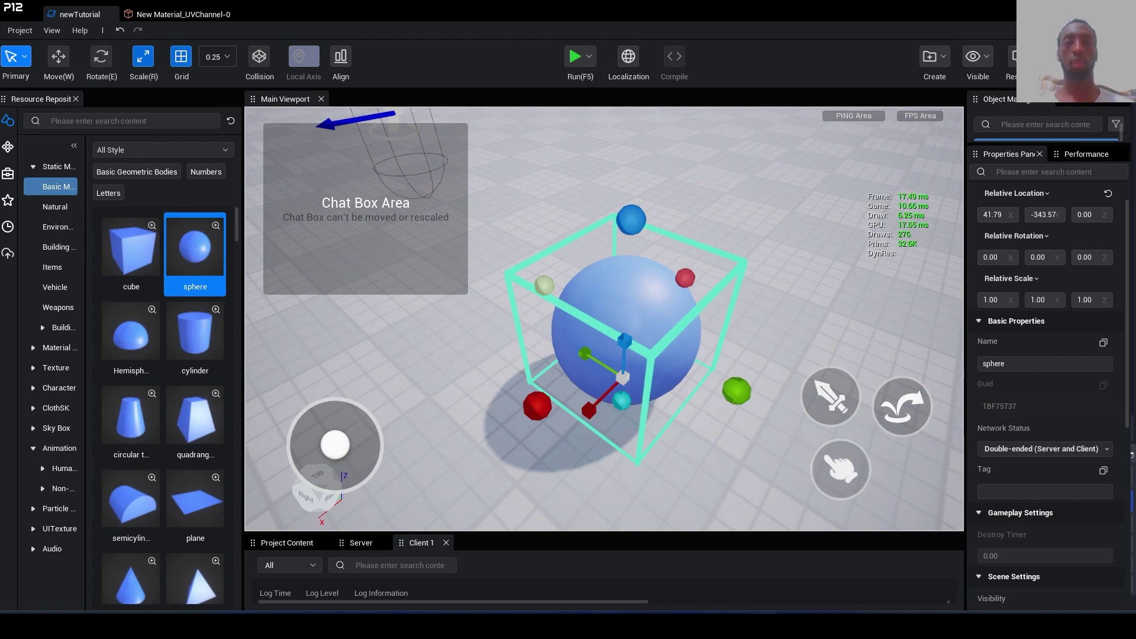
{"action": "scroll", "coordinate": [1048, 400], "scroll_direction": "down", "scroll_amount": 3}
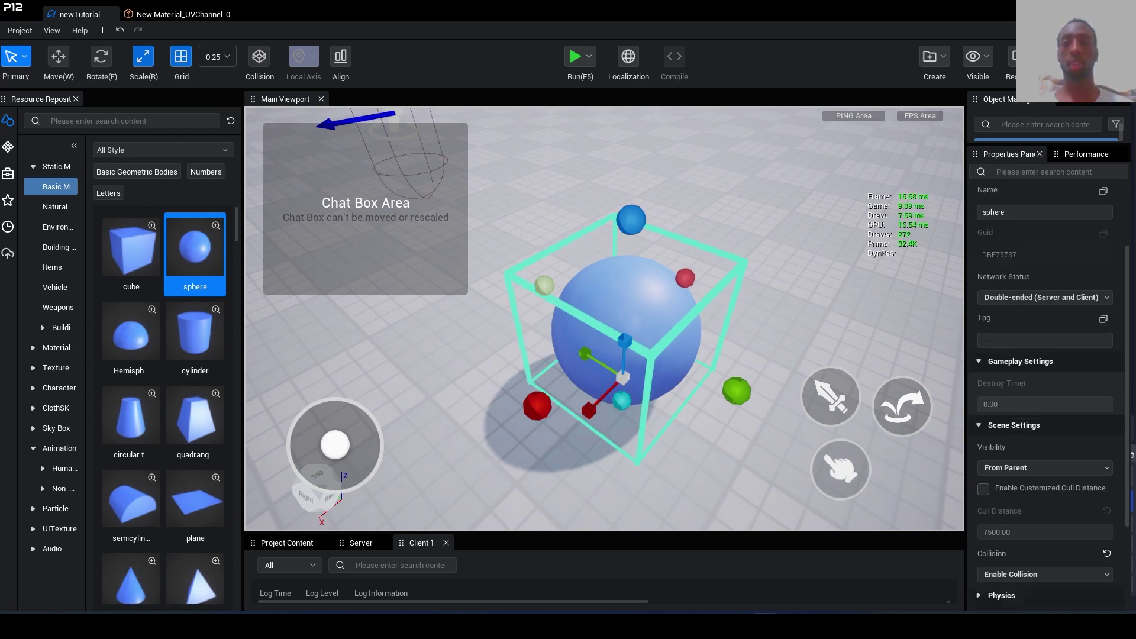
{"action": "scroll", "coordinate": [1048, 399], "scroll_direction": "down", "scroll_amount": 2}
{"action": "scroll", "coordinate": [1047, 400], "scroll_direction": "down", "scroll_amount": 2}
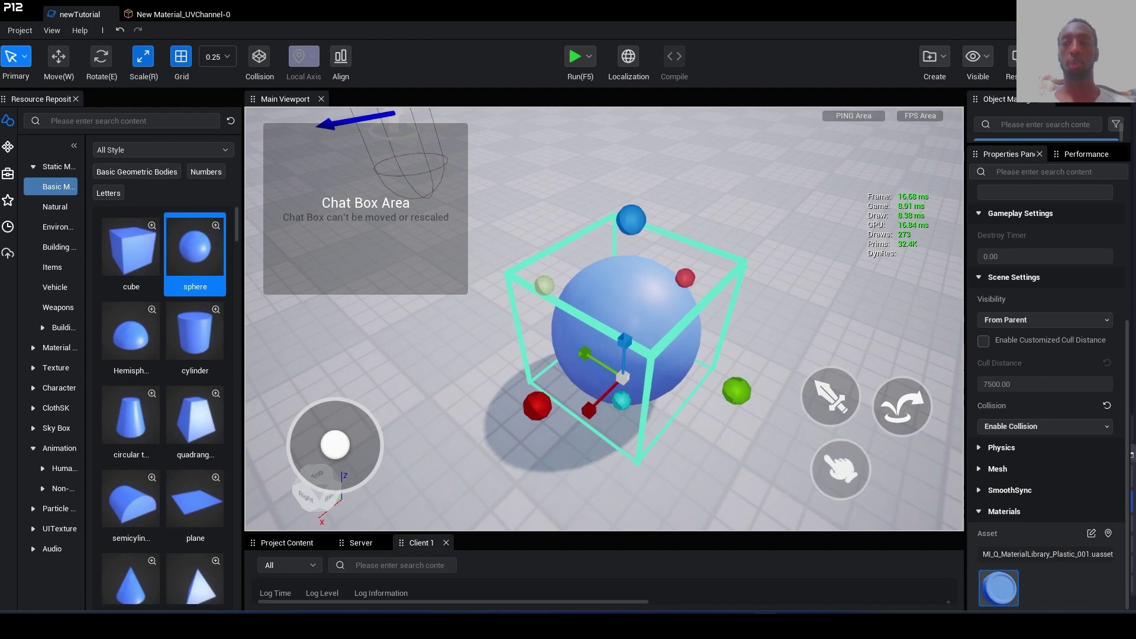
Open the sphere's material and change its Main Color from blue to warm tan #BAA088.
{"action": "left_click", "coordinate": [1090, 533]}
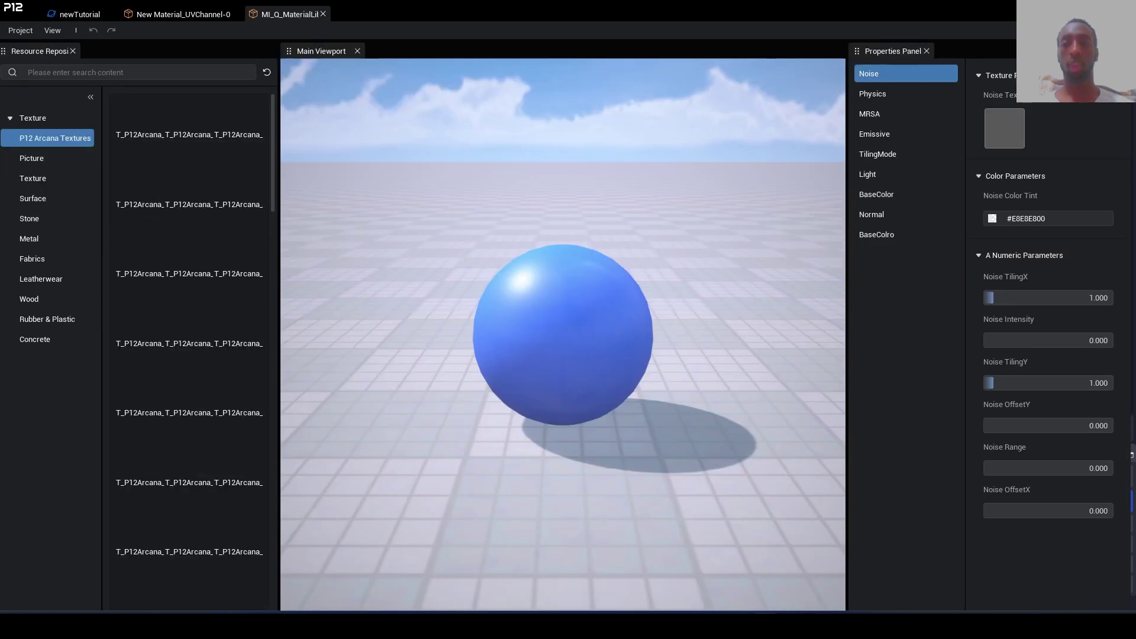
{"action": "left_click", "coordinate": [877, 235]}
{"action": "left_click", "coordinate": [993, 218]}
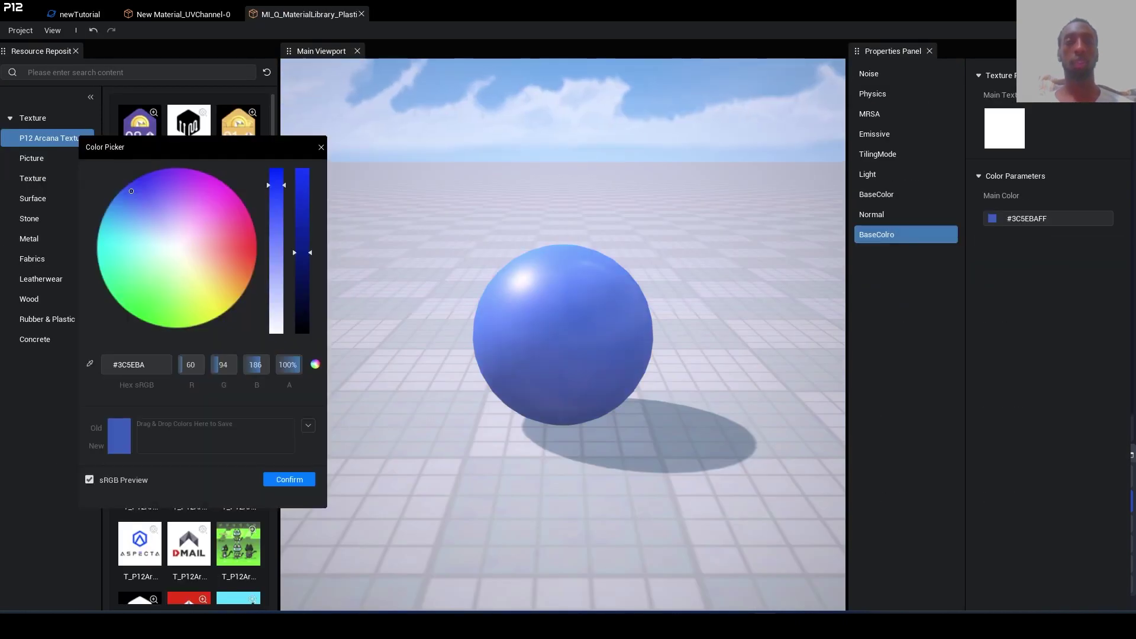
{"action": "mouse_move", "coordinate": [130, 191]}
{"action": "left_mouse_down"}
{"action": "mouse_move", "coordinate": [189, 259]}
{"action": "mouse_move", "coordinate": [213, 266]}
{"action": "left_mouse_up"}
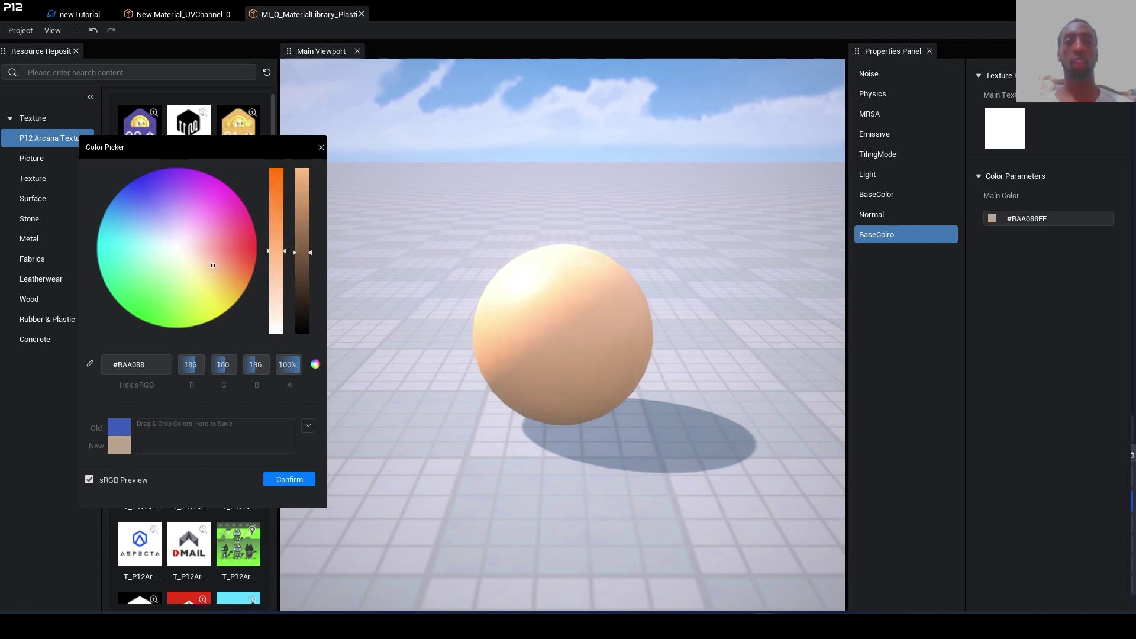
{"action": "left_click", "coordinate": [289, 479]}
{"action": "left_click_drag", "start_coordinate": [443, 400], "coordinate": [461, 498]}
{"action": "mouse_move", "coordinate": [564, 355]}
{"action": "left_mouse_down"}
{"action": "mouse_move", "coordinate": [564, 266]}
{"action": "mouse_move", "coordinate": [563, 373]}
{"action": "mouse_move", "coordinate": [515, 373]}
{"action": "mouse_move", "coordinate": [564, 301]}
{"action": "left_mouse_up"}
{"action": "scroll", "coordinate": [563, 334], "scroll_direction": "up", "scroll_amount": 5}
{"action": "scroll", "coordinate": [564, 334], "scroll_direction": "down", "scroll_amount": 3}
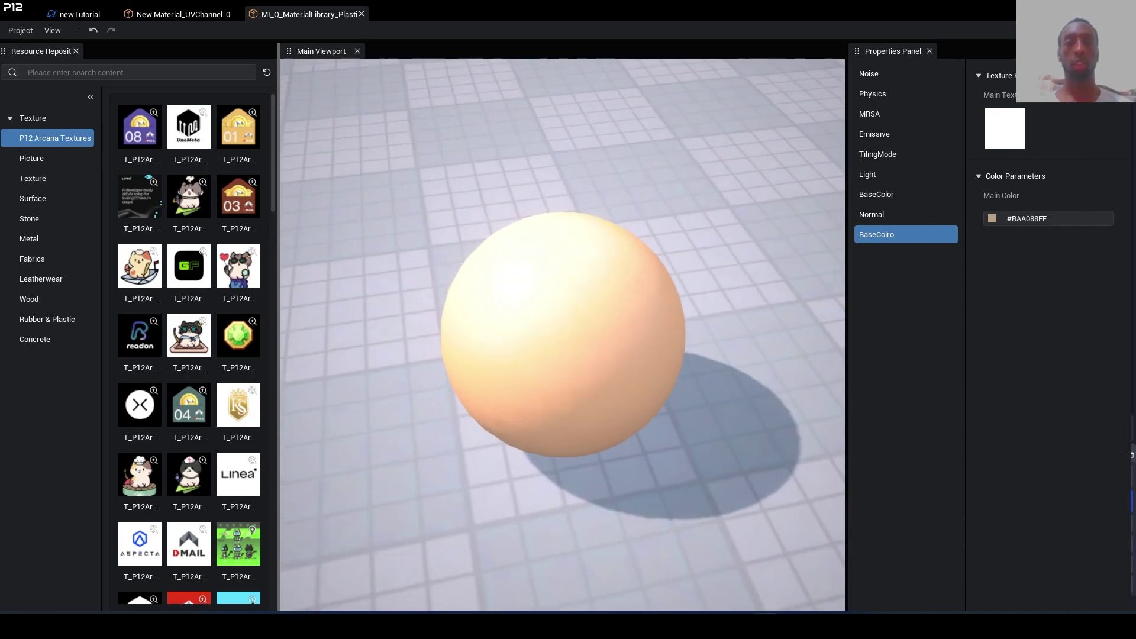
Filter textures to the Realistic style and apply the granule texture as the Main Texture.
{"action": "left_click", "coordinate": [33, 178]}
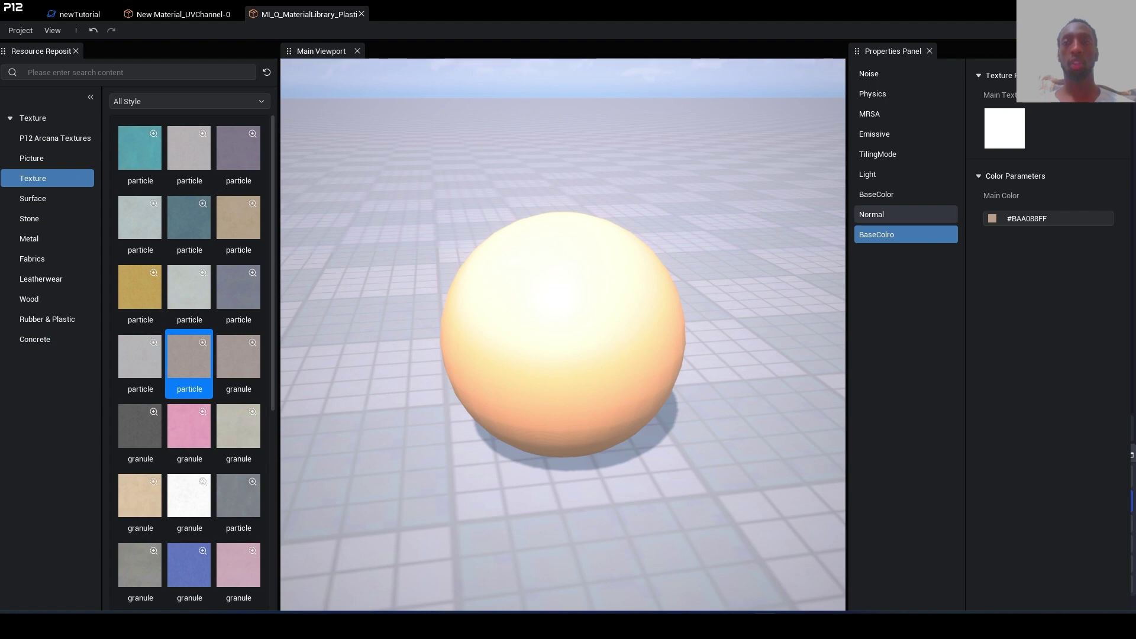
{"action": "left_click", "coordinate": [906, 215]}
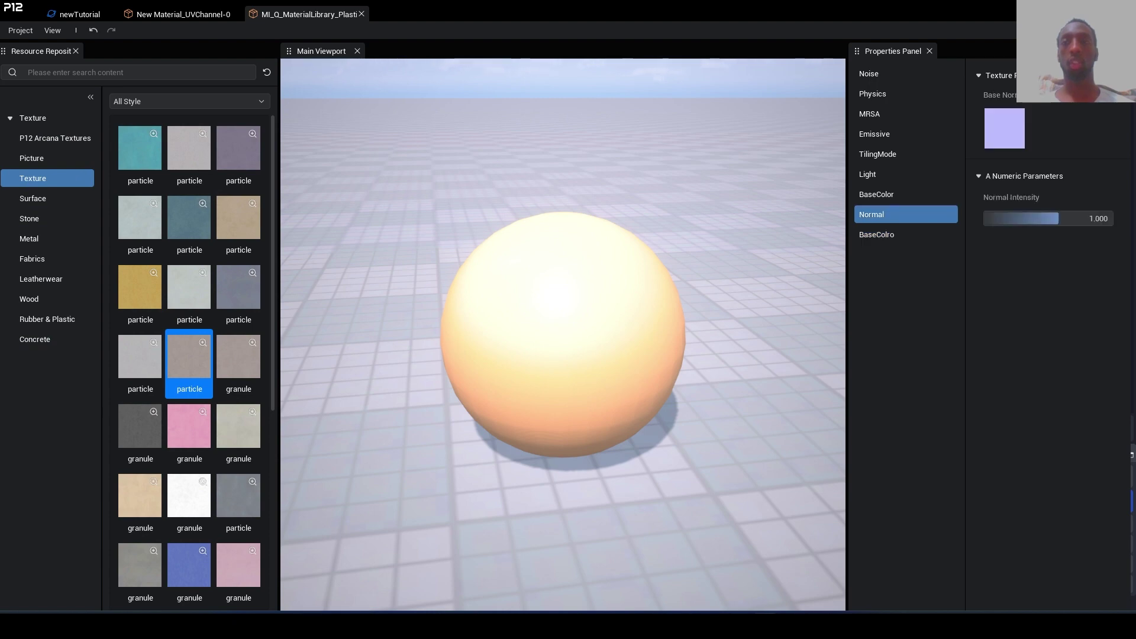
{"action": "key", "text": "Down"}
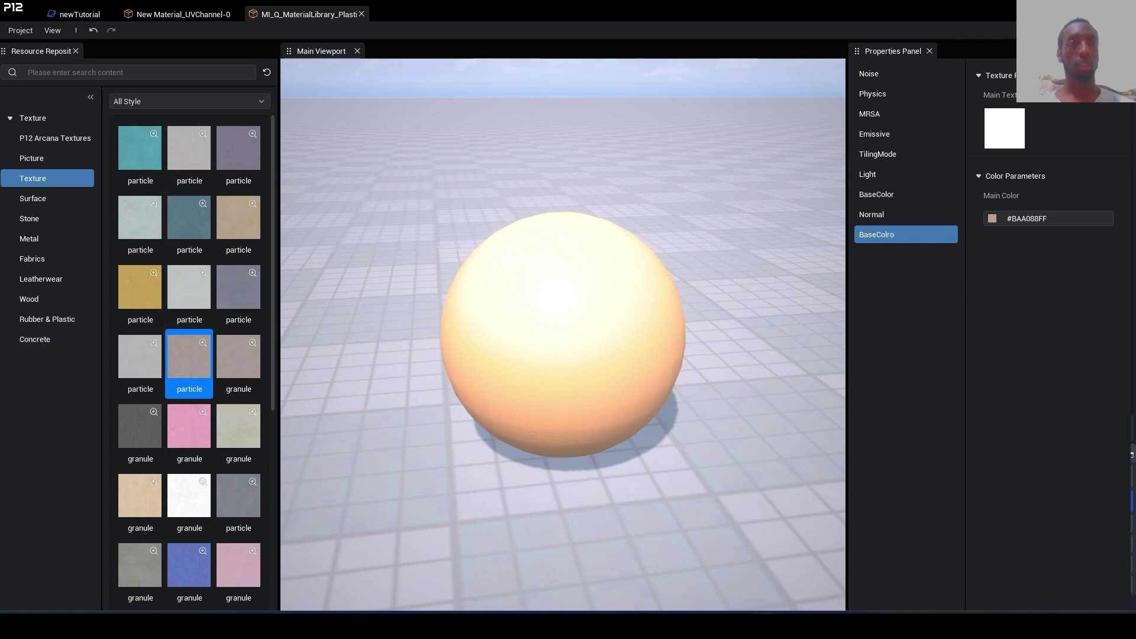
{"action": "left_click", "coordinate": [188, 101]}
{"action": "left_click", "coordinate": [123, 141]}
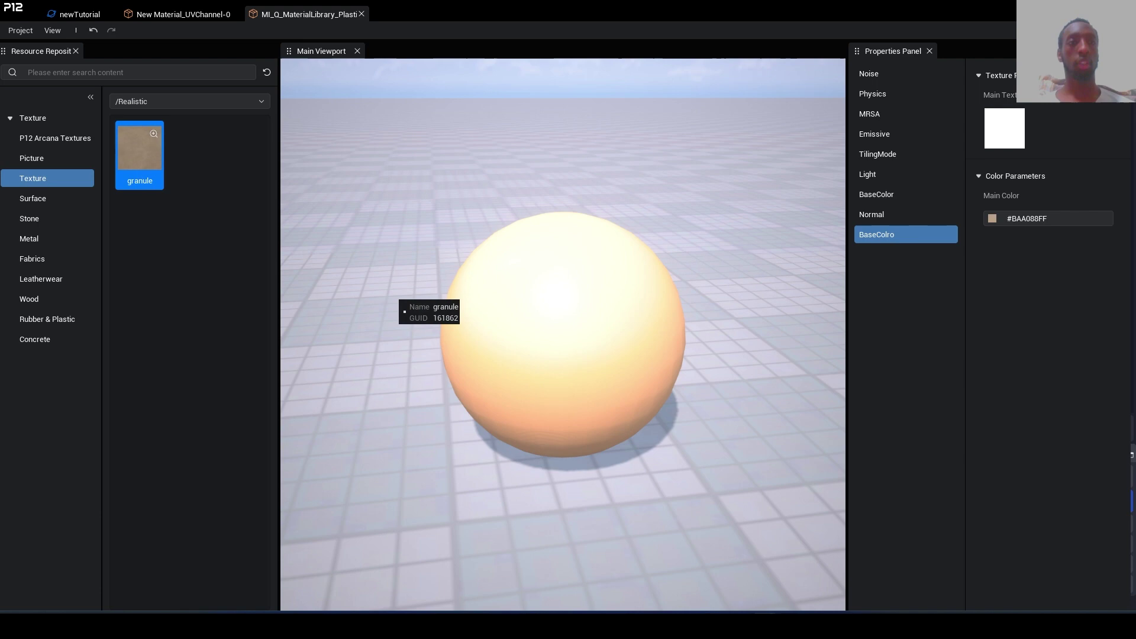
{"action": "left_click_drag", "start_coordinate": [140, 151], "coordinate": [906, 154]}
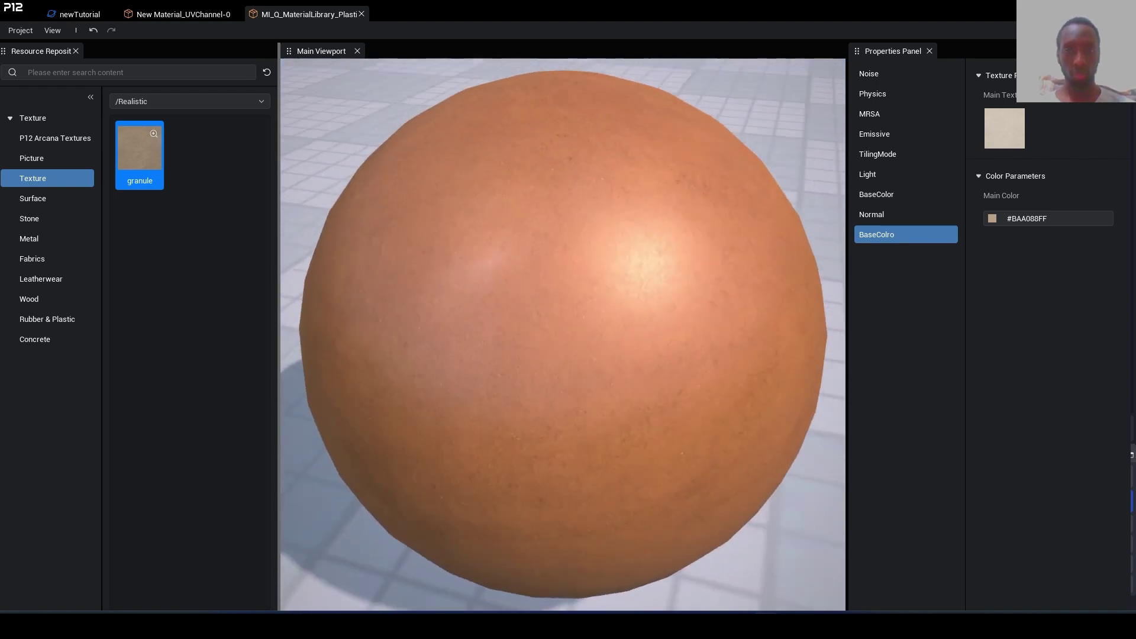
{"action": "type", "text": "me"}
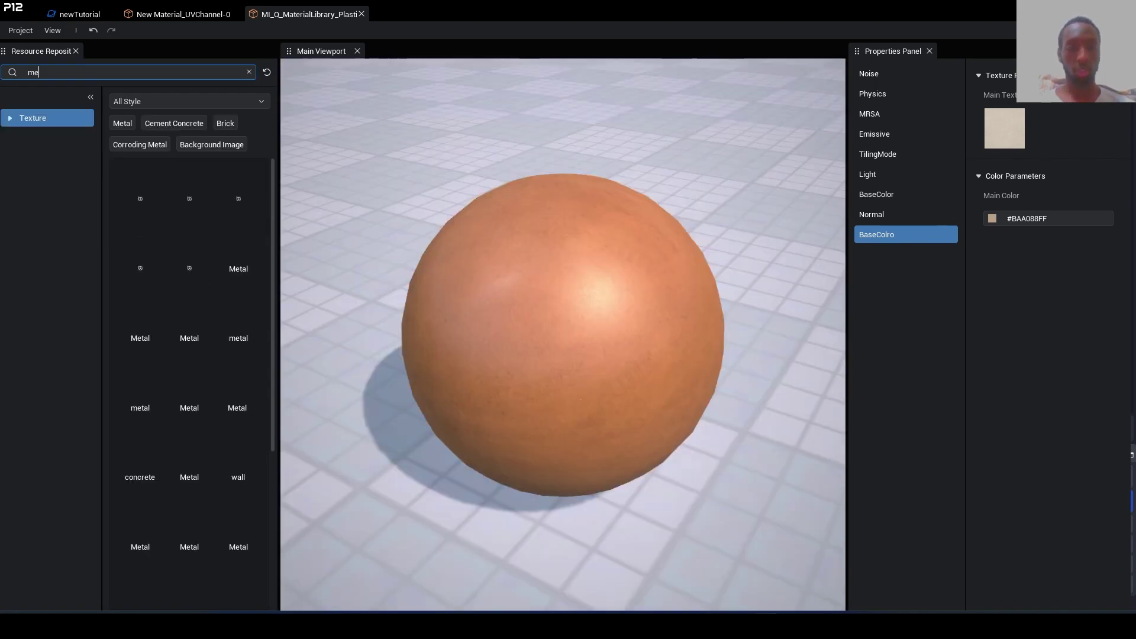
{"action": "type", "text": "tal"}
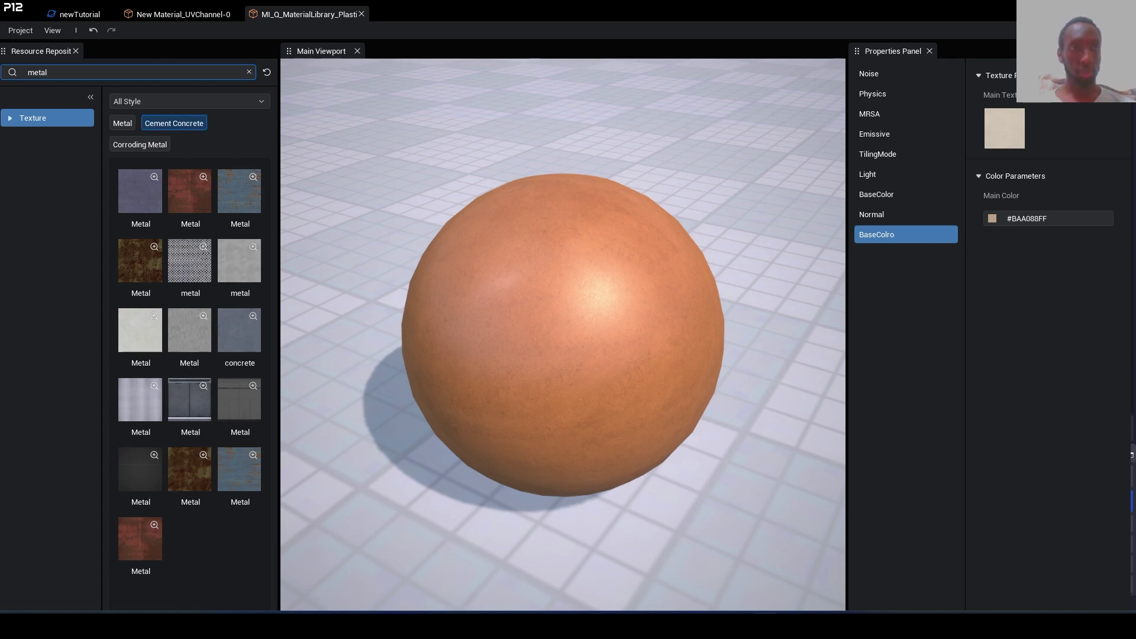
Try grey and rusty red metal textures, ending with brown rusty metal as Main Texture.
{"action": "left_click", "coordinate": [147, 197]}
{"action": "left_click_drag", "start_coordinate": [147, 200], "coordinate": [1028, 140]}
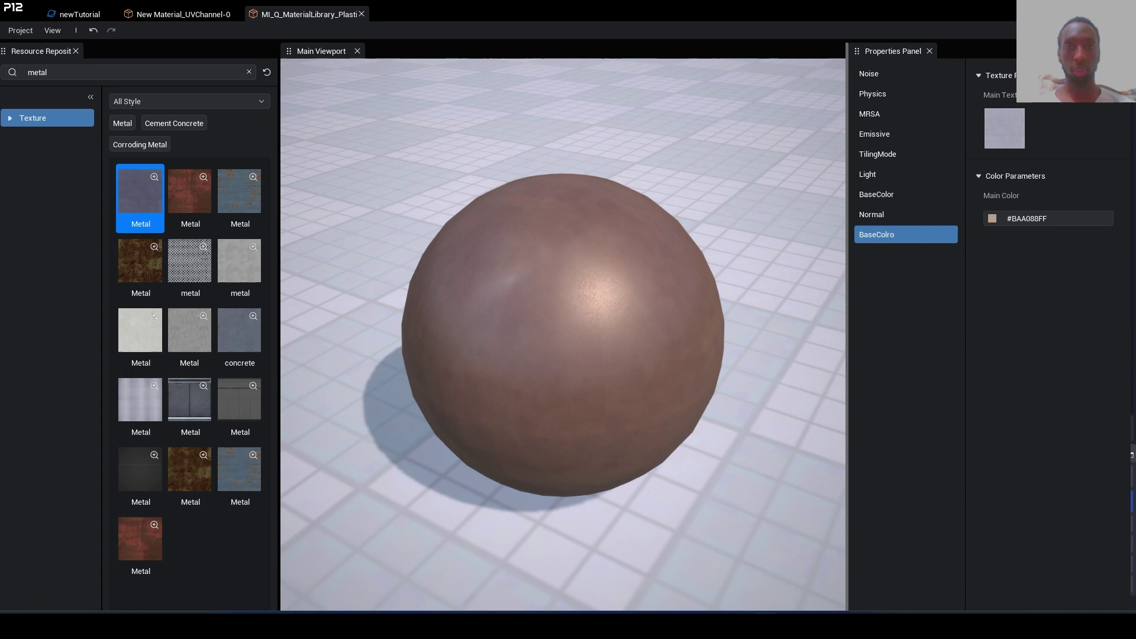
{"action": "left_click_drag", "start_coordinate": [569, 338], "coordinate": [497, 356]}
{"action": "left_click", "coordinate": [190, 191]}
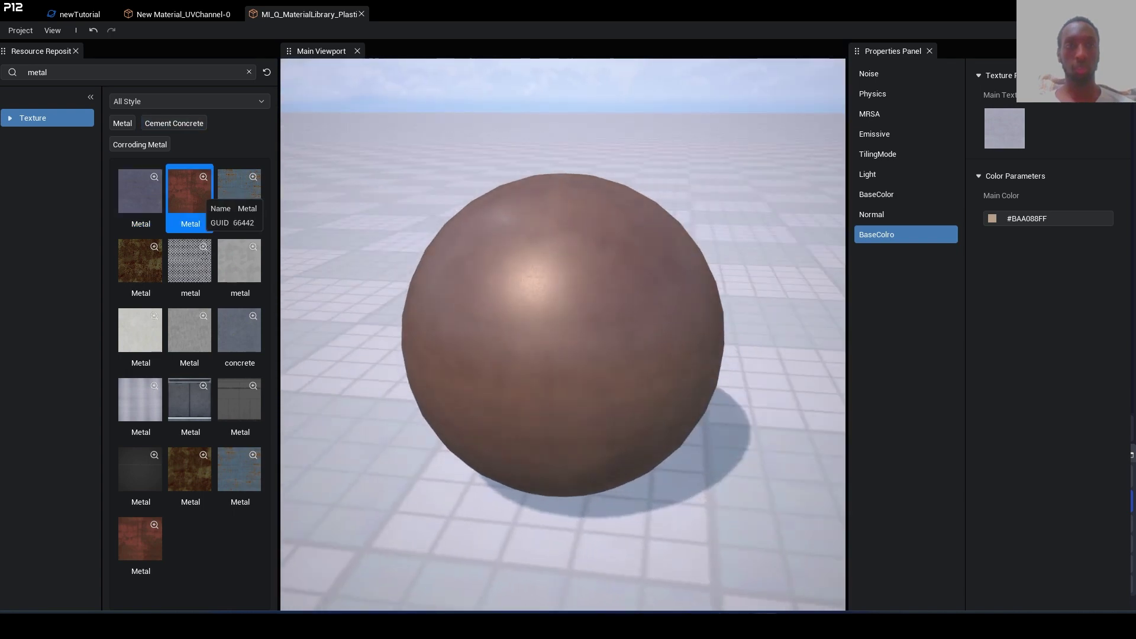
{"action": "left_click_drag", "start_coordinate": [240, 229], "coordinate": [1084, 192]}
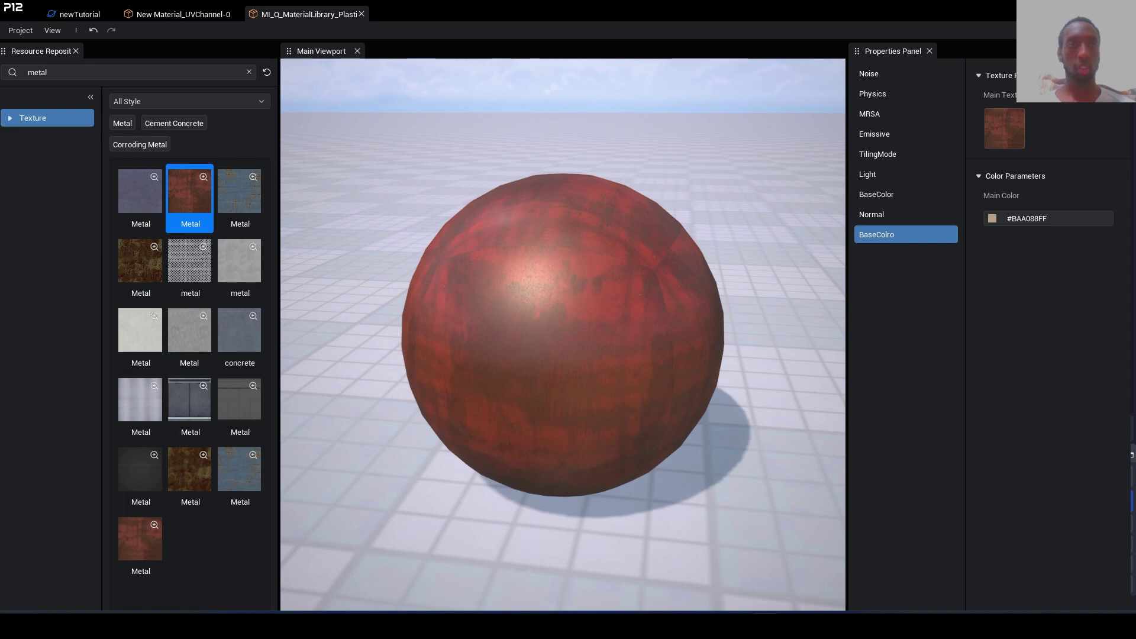
{"action": "left_click", "coordinate": [142, 540]}
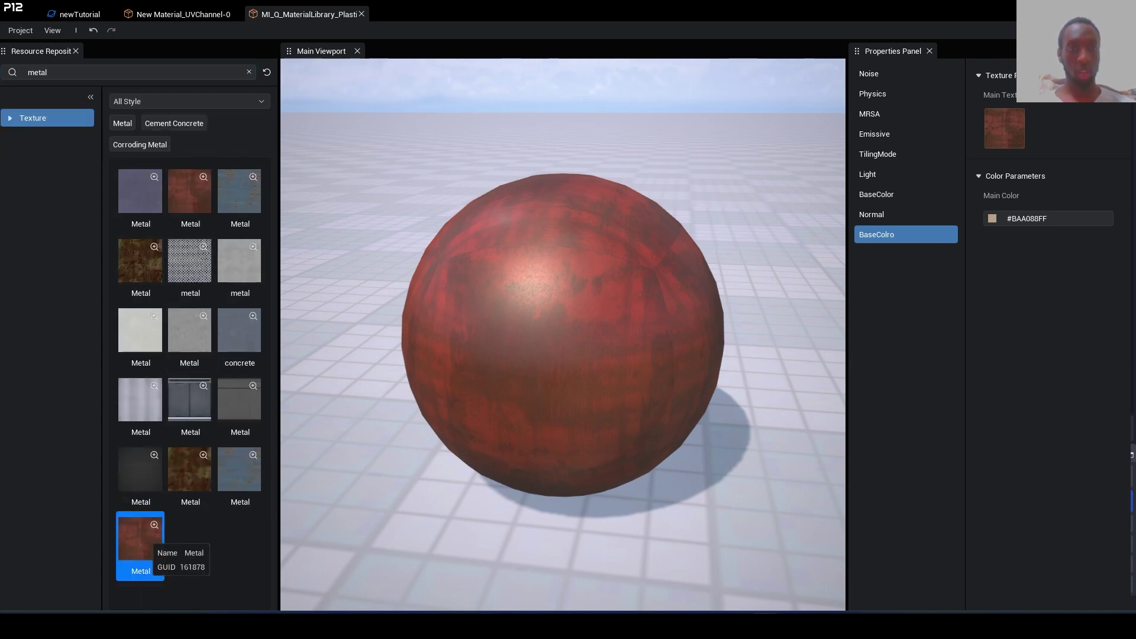
{"action": "left_click", "coordinate": [140, 261]}
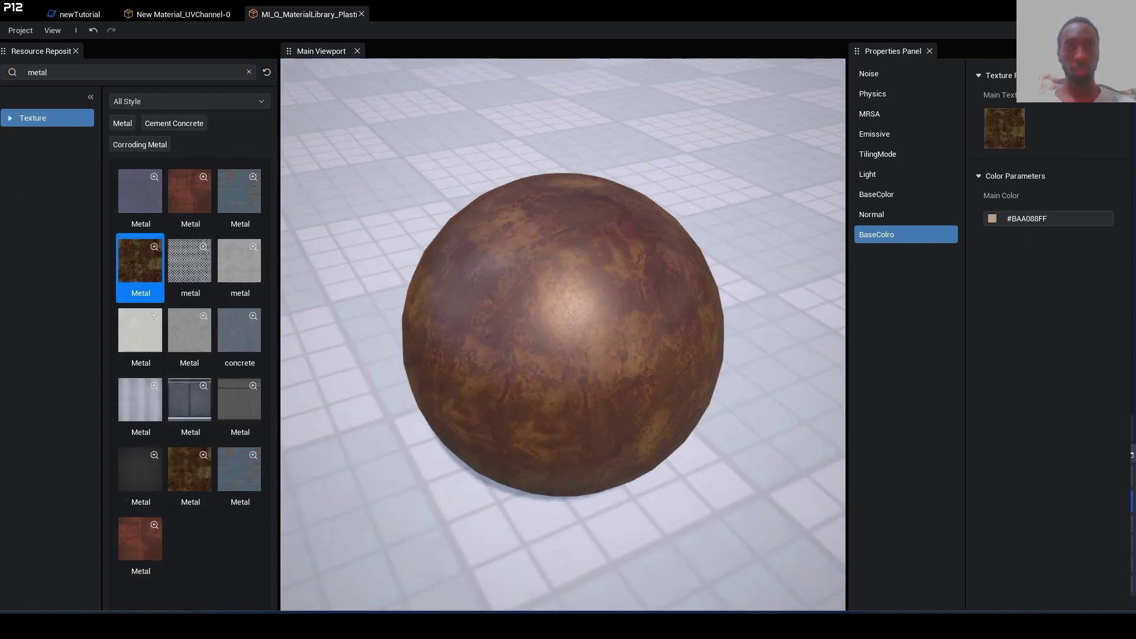
Reapply the beige granule texture and set the Main Color to #BAA078FF.
{"action": "key", "text": "BackSpace"}
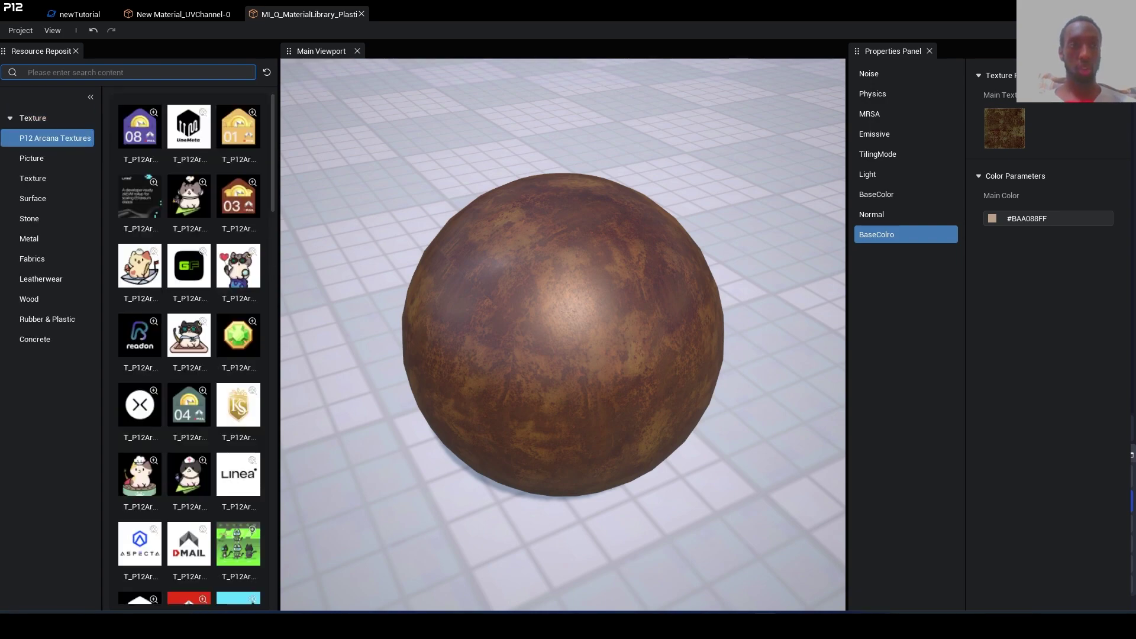
{"action": "scroll", "coordinate": [190, 355], "scroll_direction": "down", "scroll_amount": 5}
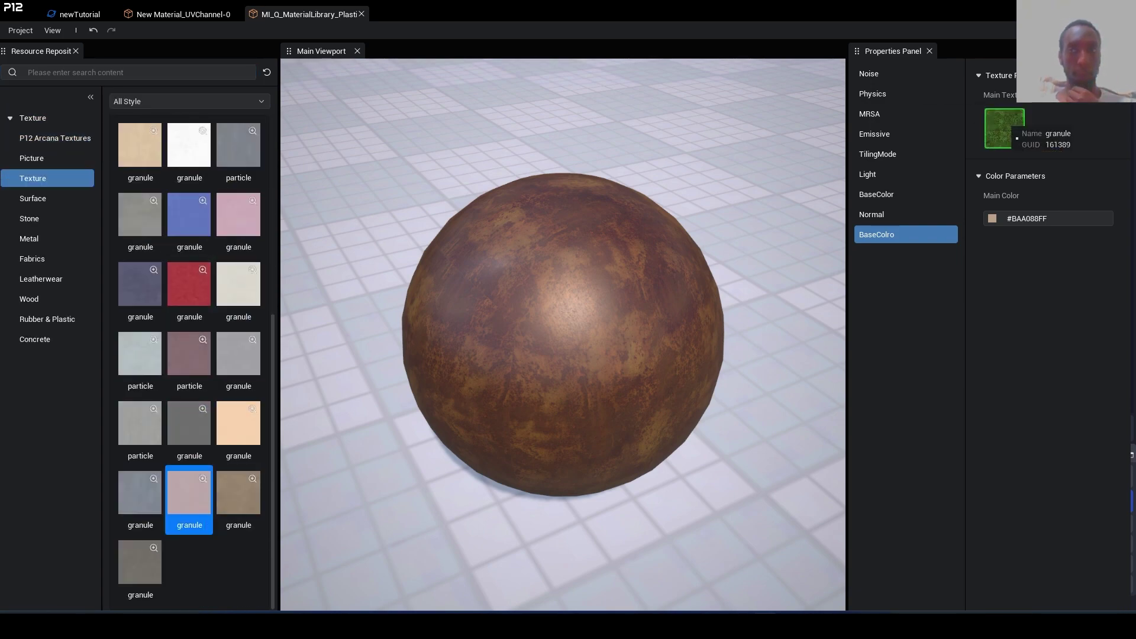
{"action": "left_click", "coordinate": [238, 424]}
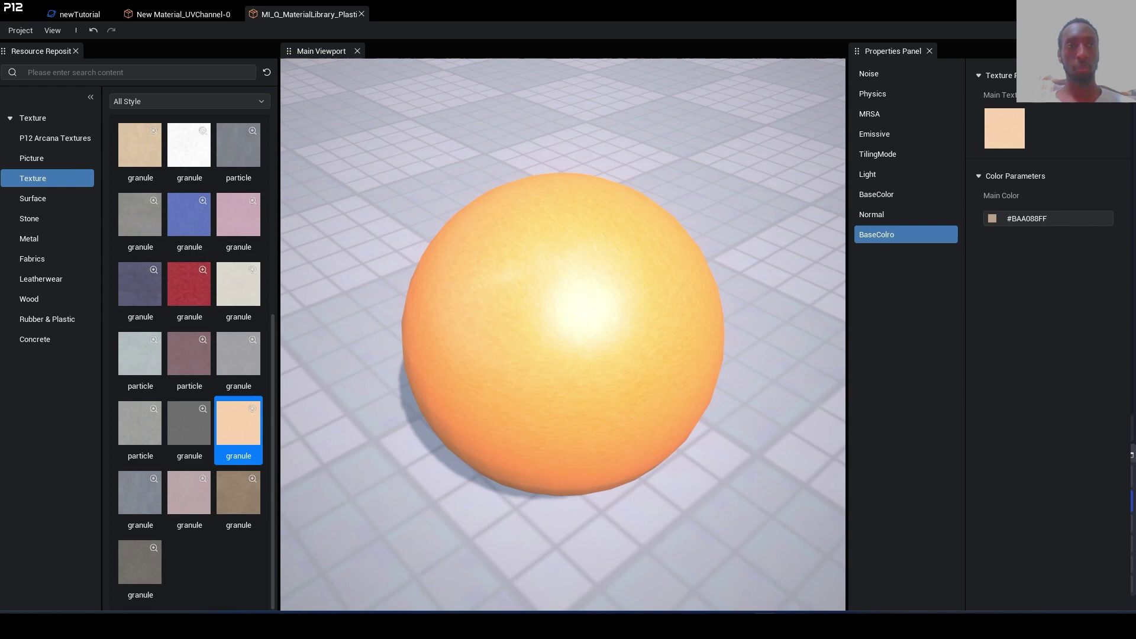
{"action": "type", "text": "metal"}
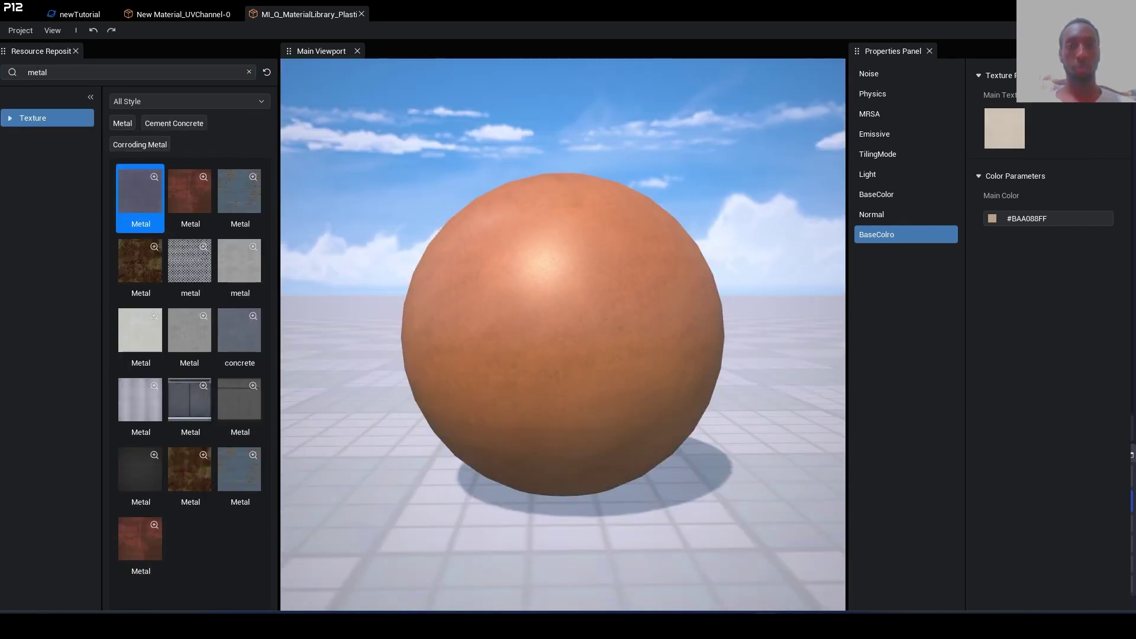
{"action": "left_click", "coordinate": [992, 219]}
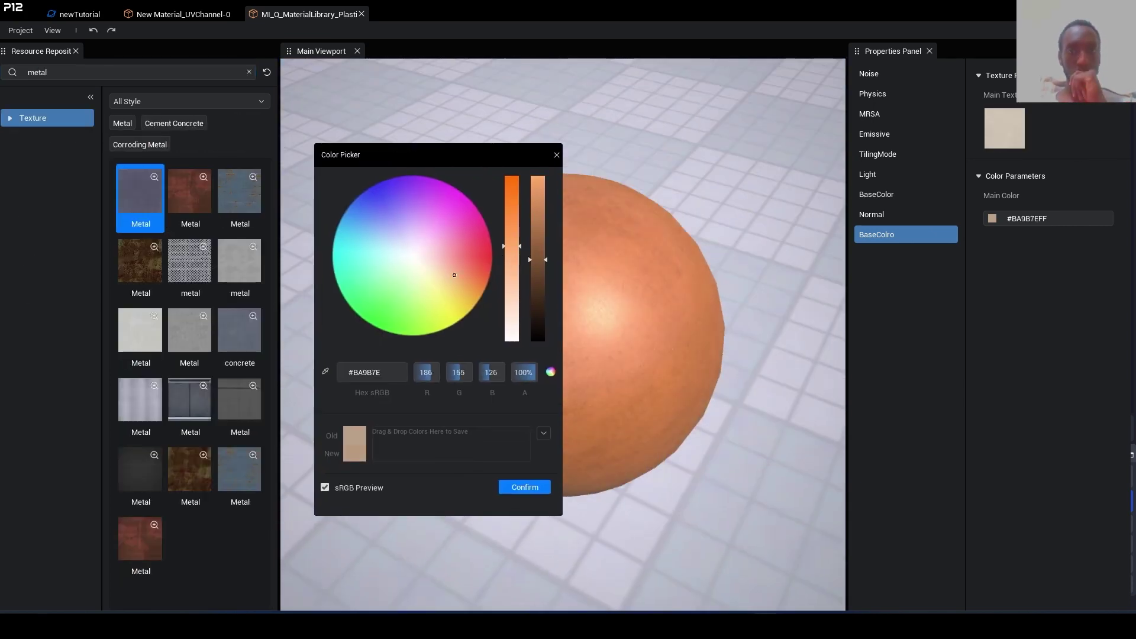
{"action": "key", "text": "Escape"}
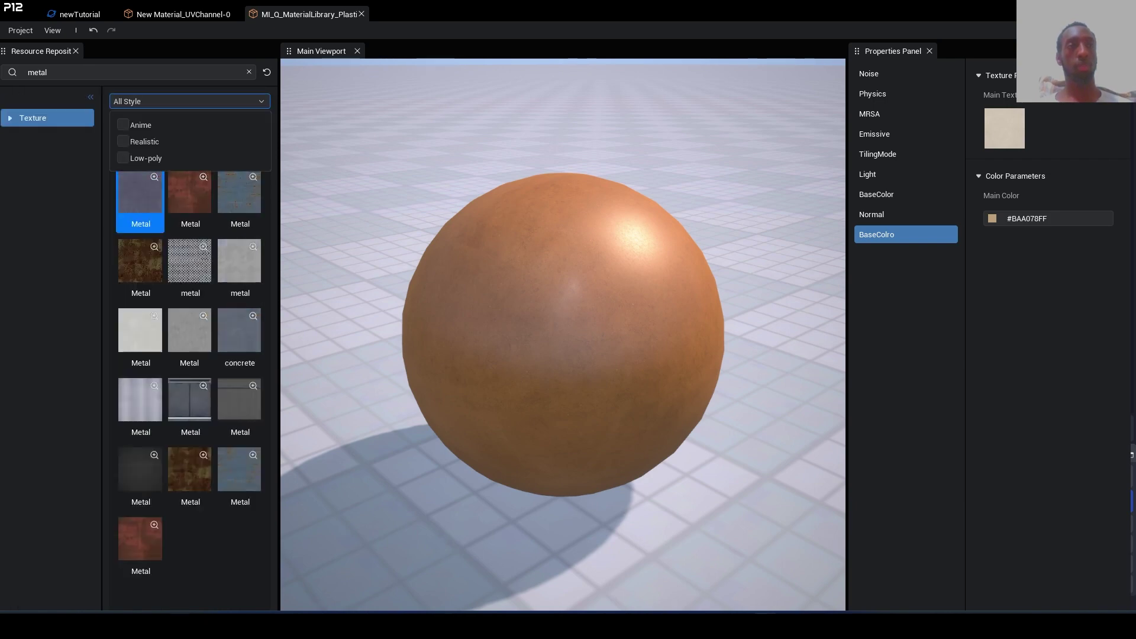
Pick the sandy Surface texture from the Surface category for the normal channel.
{"action": "left_click", "coordinate": [33, 198]}
{"action": "scroll", "coordinate": [189, 337], "scroll_direction": "down", "scroll_amount": 5}
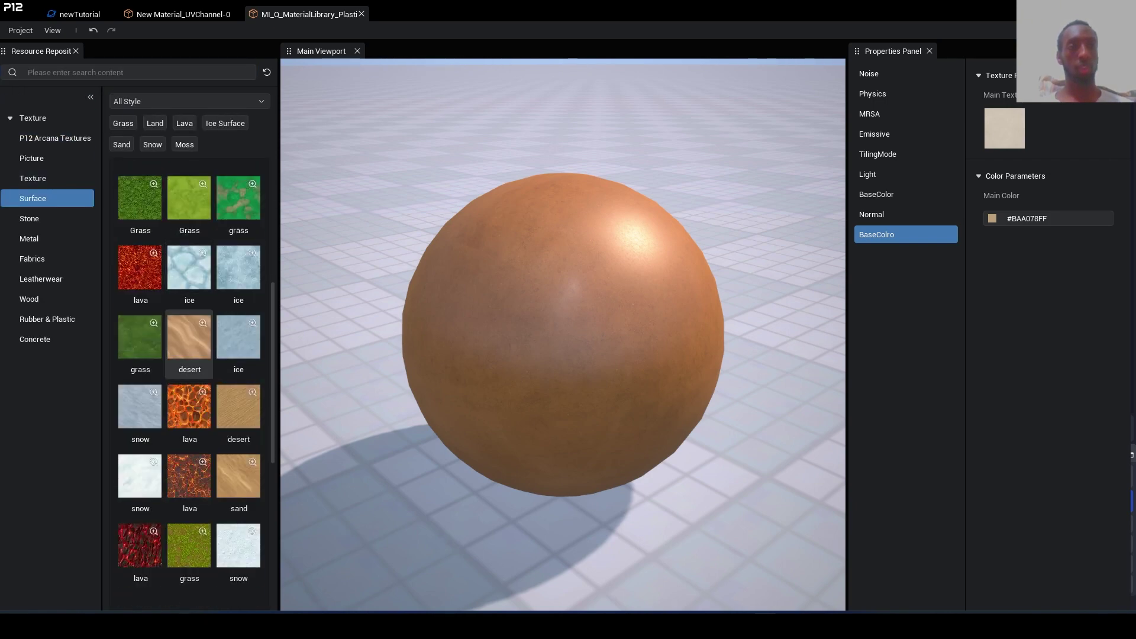
{"action": "scroll", "coordinate": [189, 320], "scroll_direction": "down", "scroll_amount": 3}
{"action": "scroll", "coordinate": [189, 320], "scroll_direction": "down", "scroll_amount": 3}
{"action": "scroll", "coordinate": [239, 435], "scroll_direction": "up", "scroll_amount": 5}
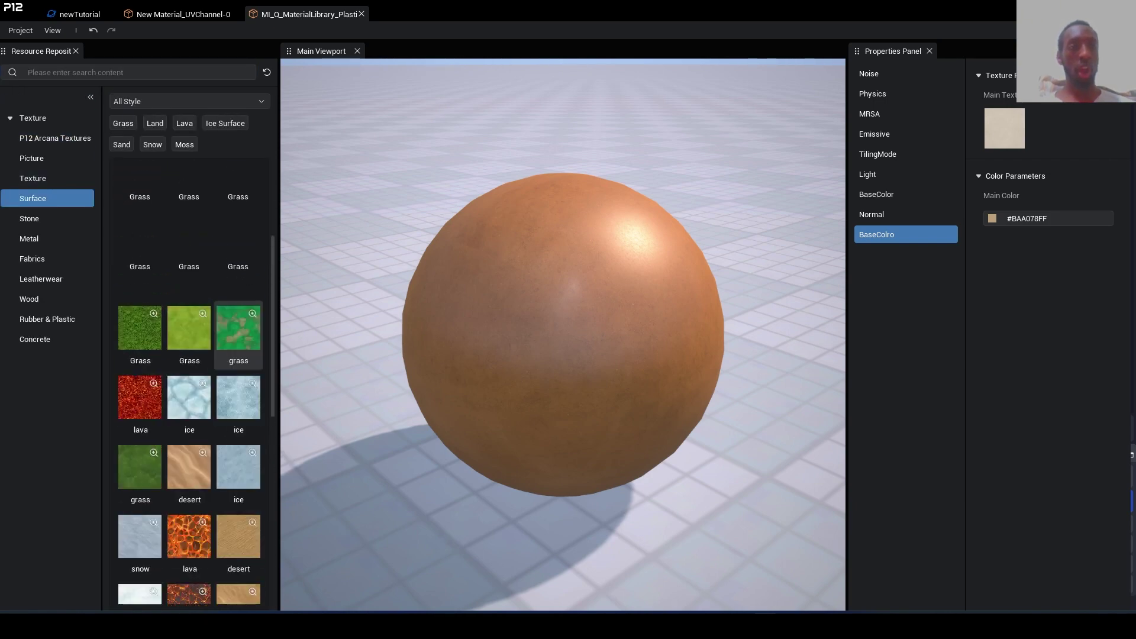
{"action": "scroll", "coordinate": [213, 311], "scroll_direction": "up", "scroll_amount": 5}
{"action": "left_click", "coordinate": [189, 197]}
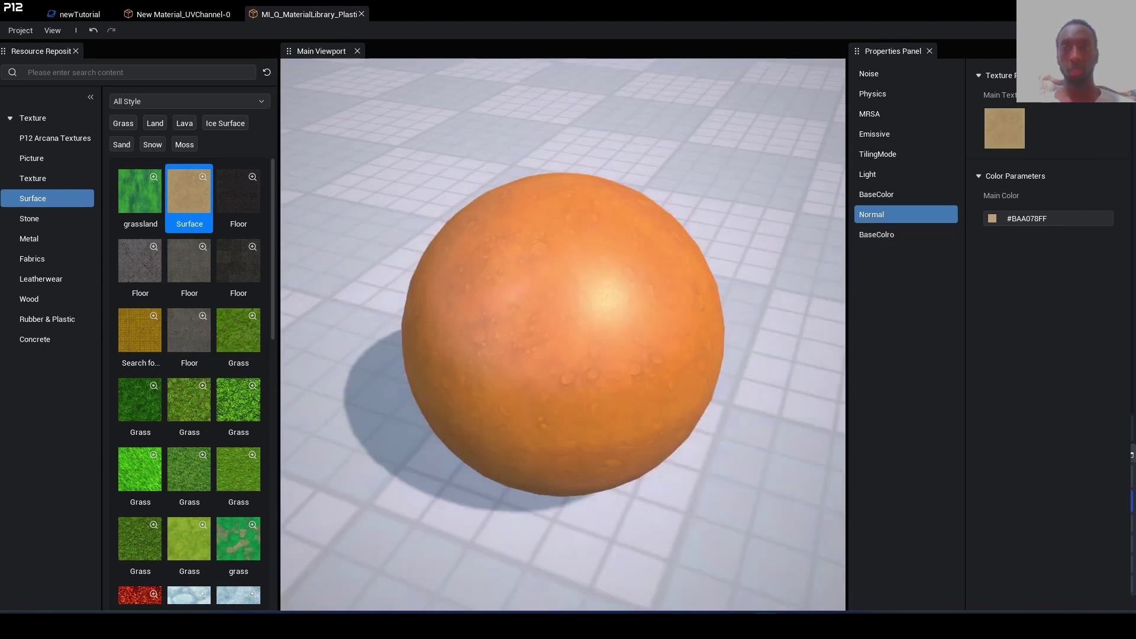